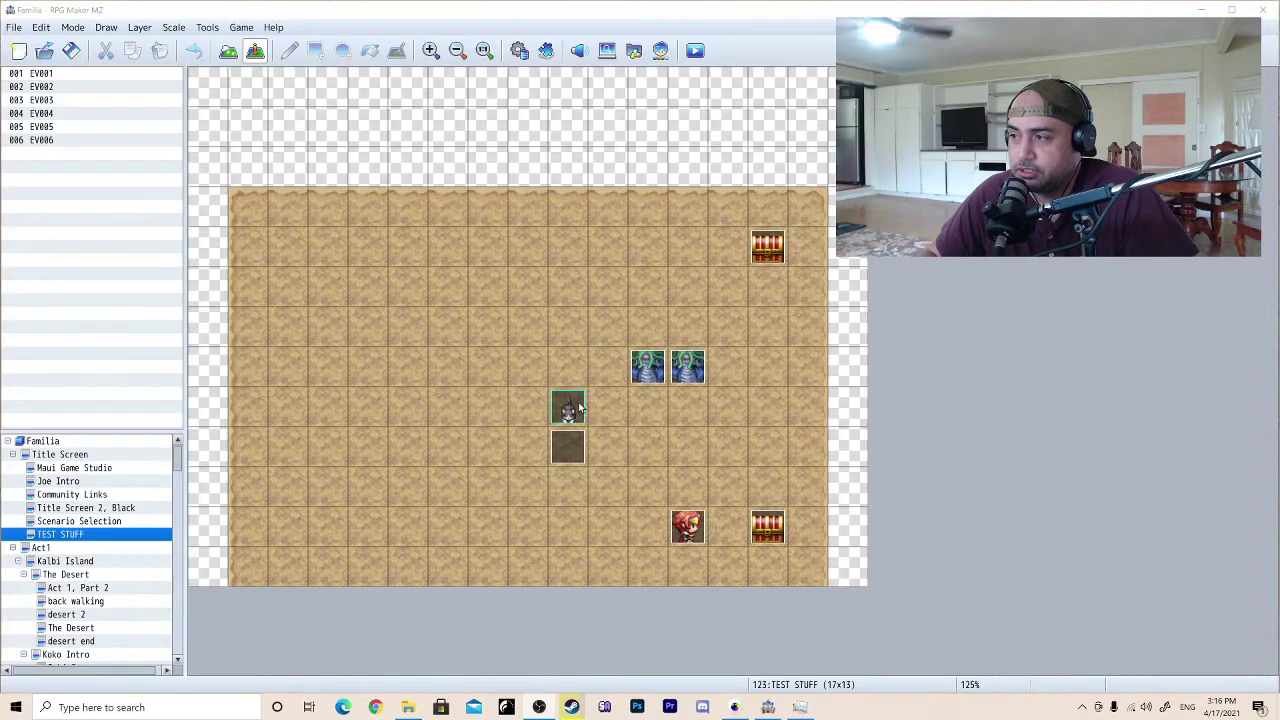
click(519, 51)
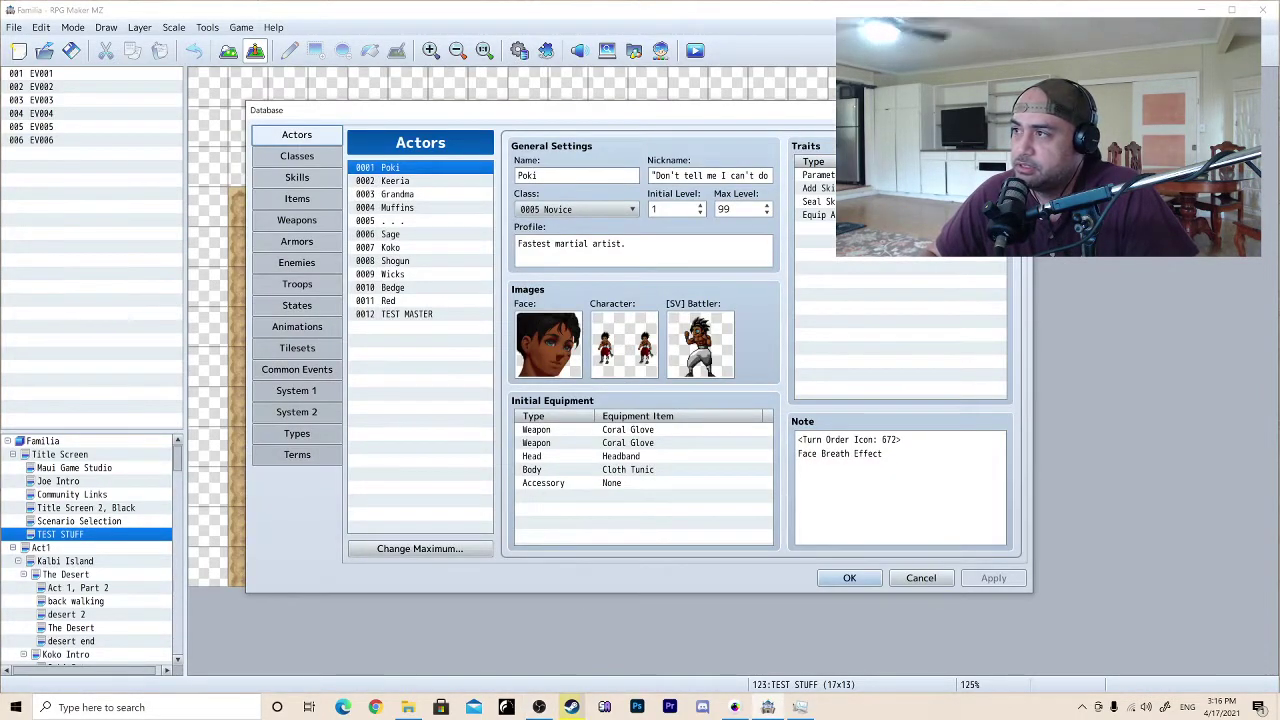
key(Escape)
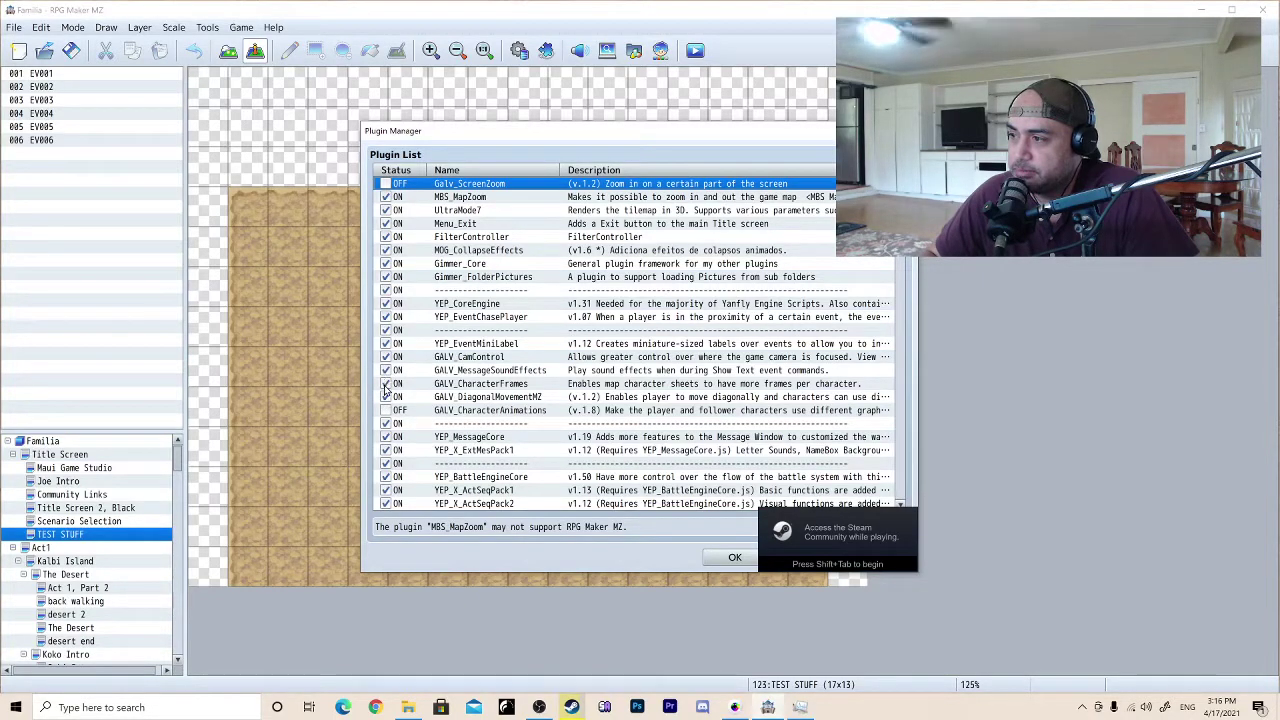
click(735, 557)
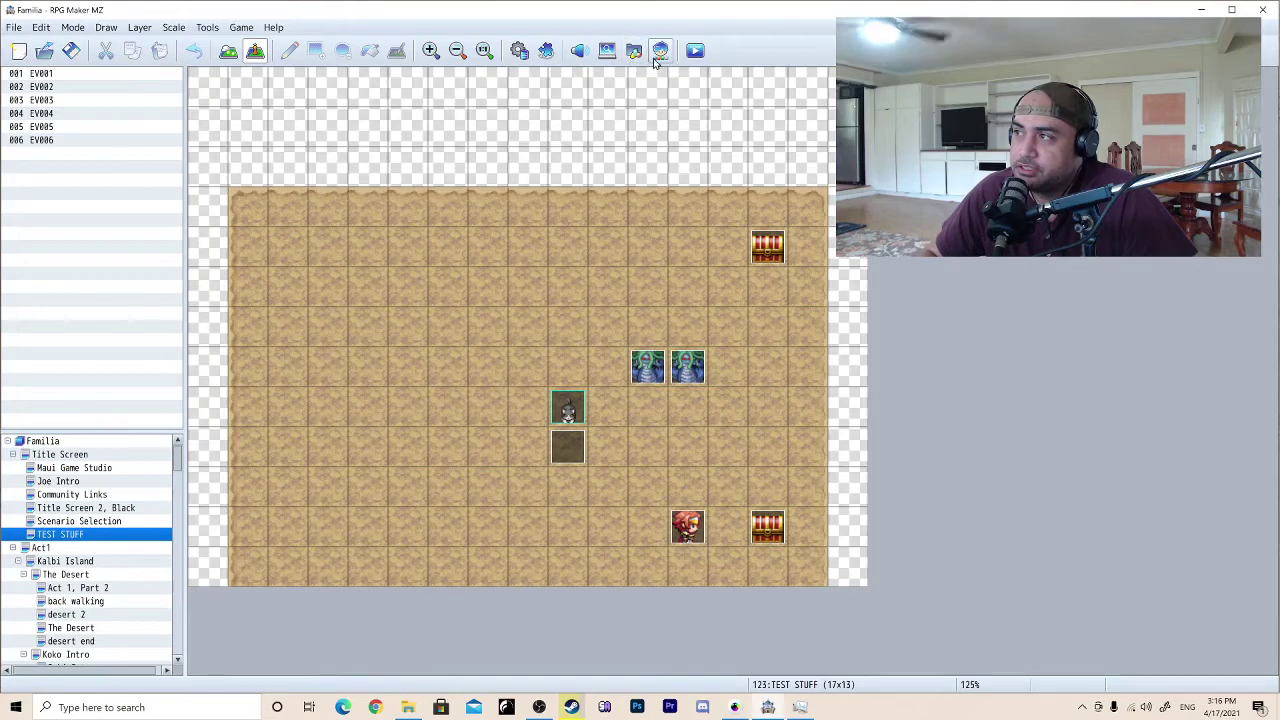
- Start a playtest of the project, maximize the game window and walk the party down and right
click(695, 51)
click(612, 374)
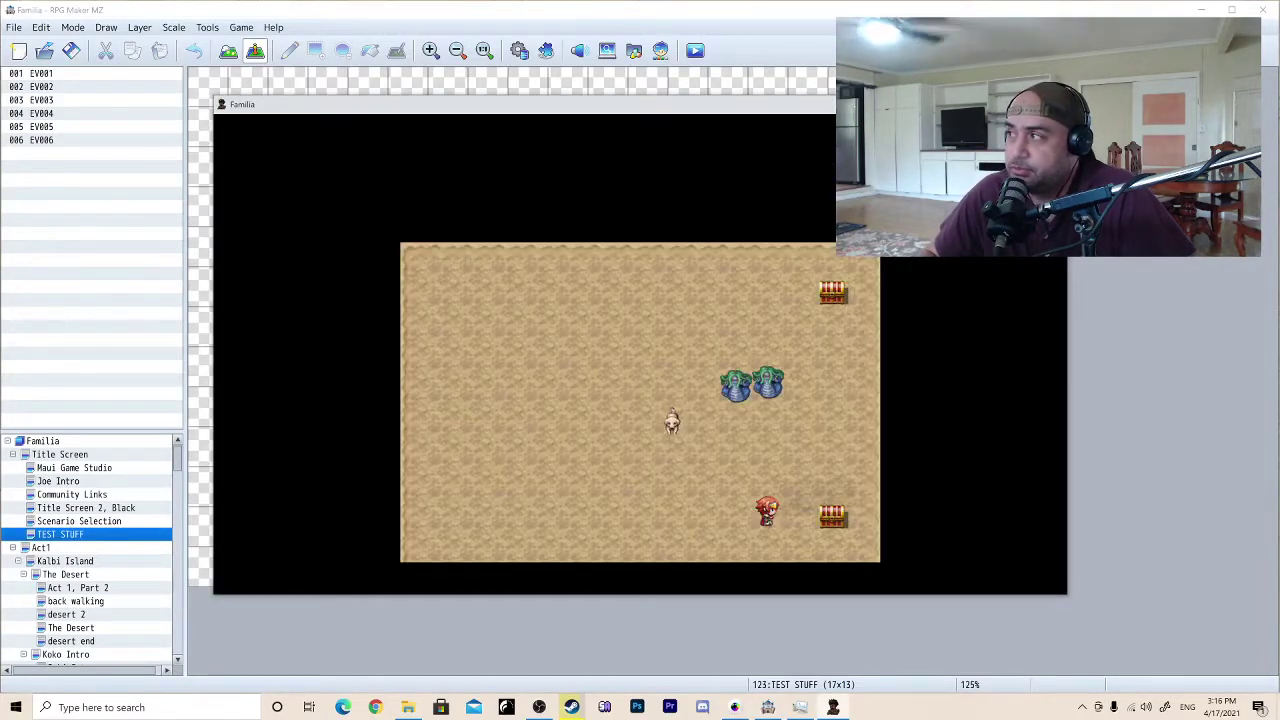
key(Down)
key(Right)
key(Right)
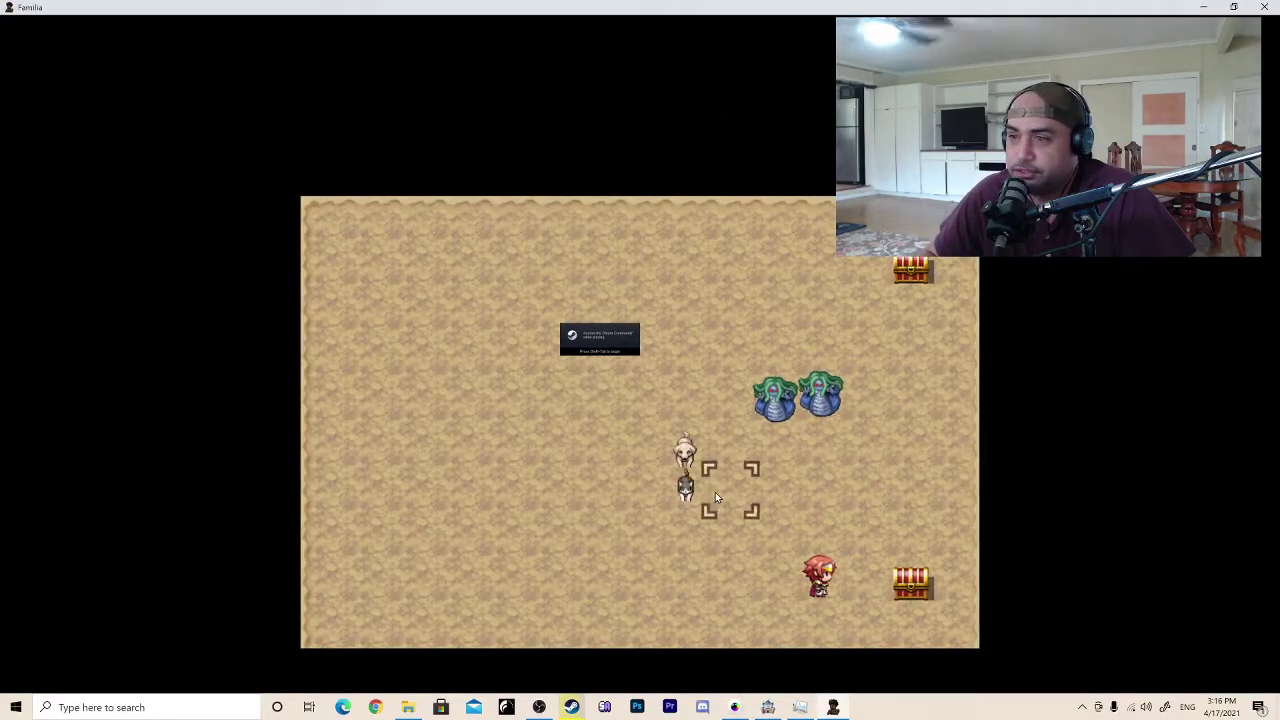
- Walk the party around the two serpent events on the test map to examine how each one sits on its tile
drag(896, 422, 706, 494)
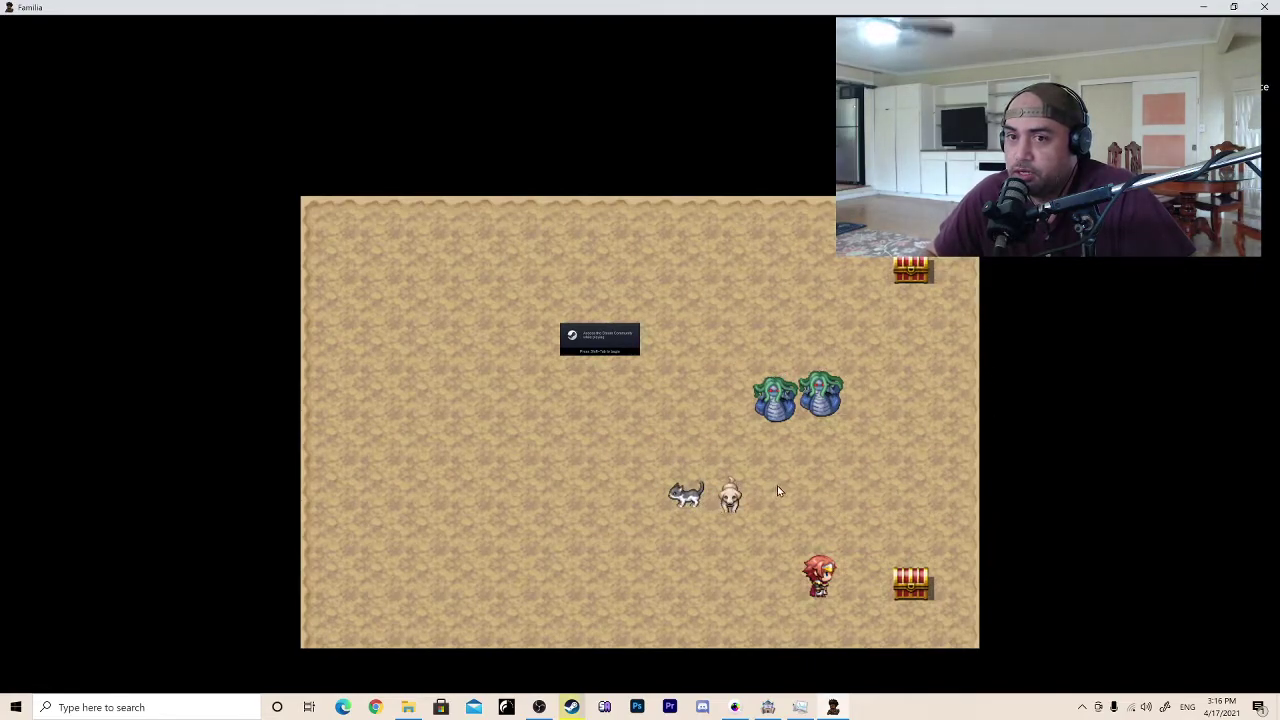
mouse_move(814, 479)
mouse_down()
mouse_move(923, 437)
mouse_move(851, 257)
mouse_move(686, 306)
mouse_up()
click(731, 491)
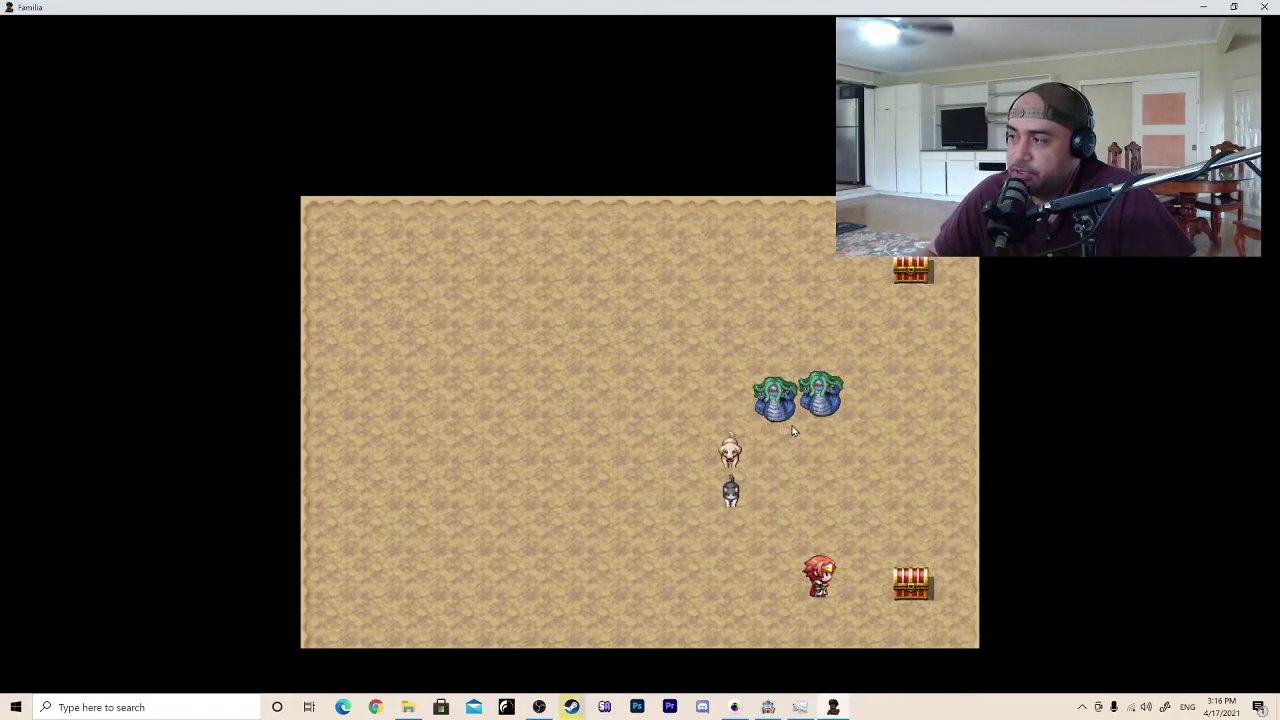
click(592, 445)
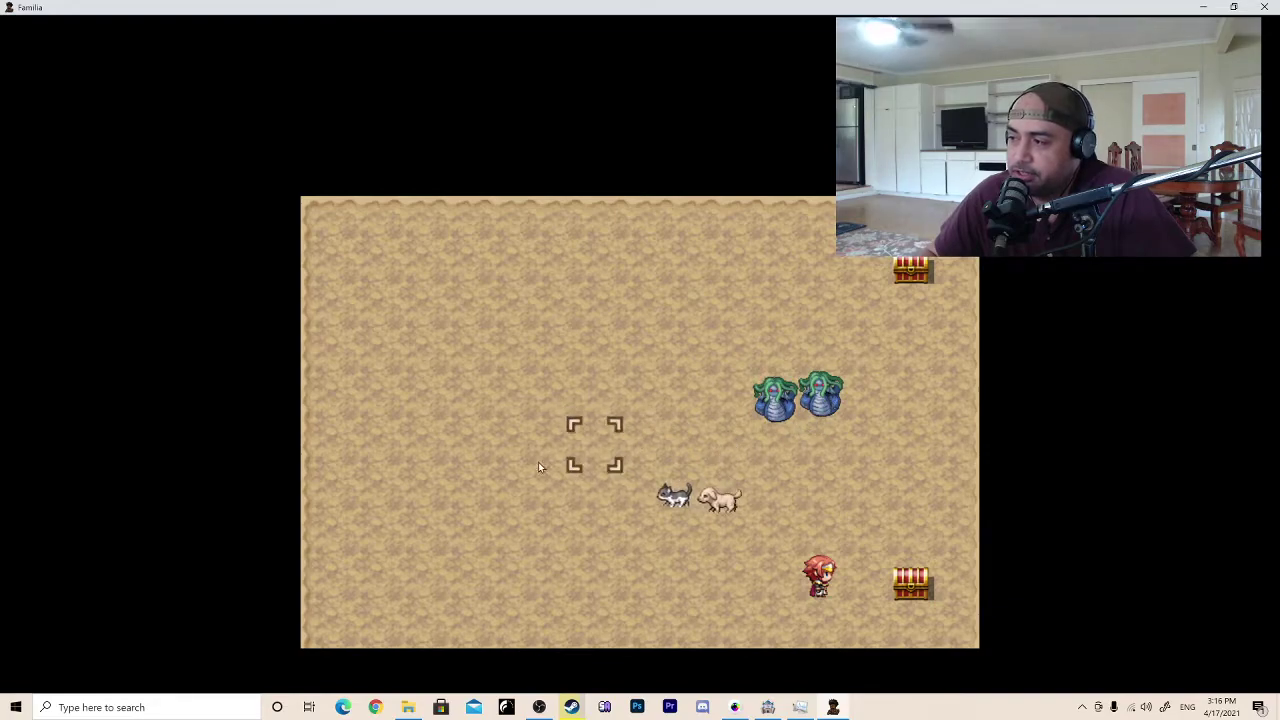
click(818, 492)
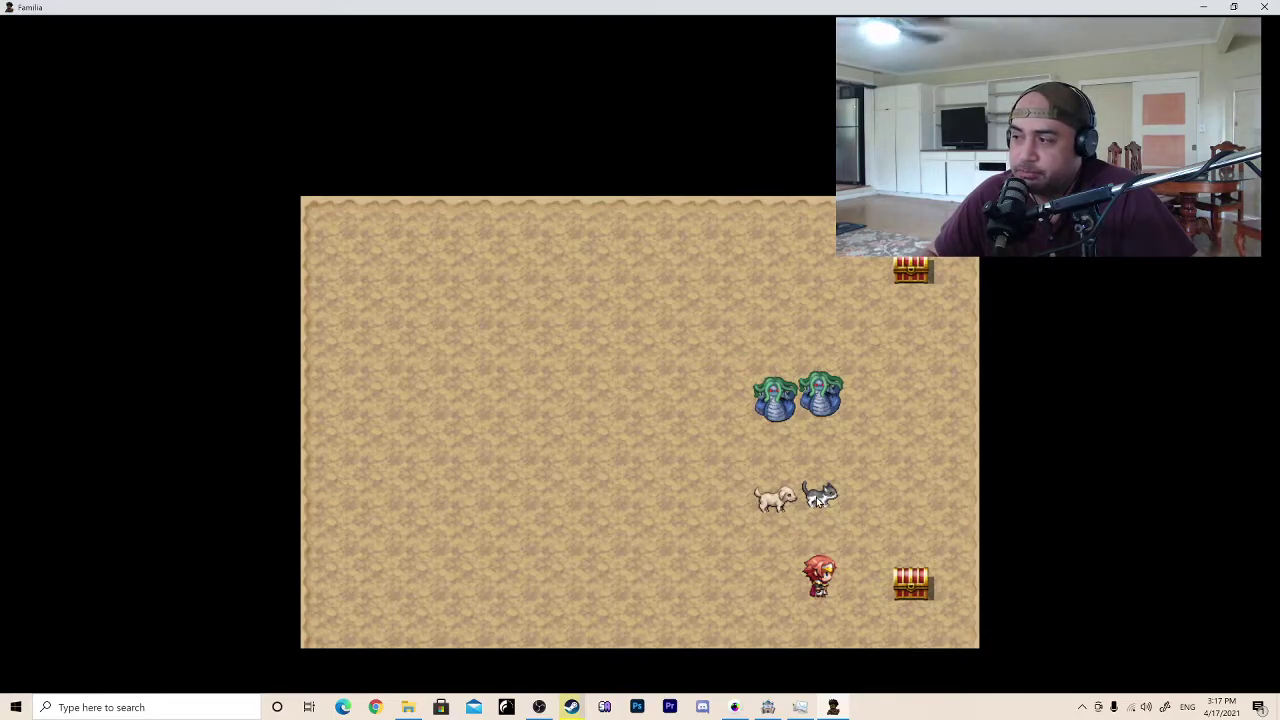
click(630, 488)
click(733, 219)
click(776, 264)
click(863, 354)
click(909, 443)
click(594, 440)
click(619, 295)
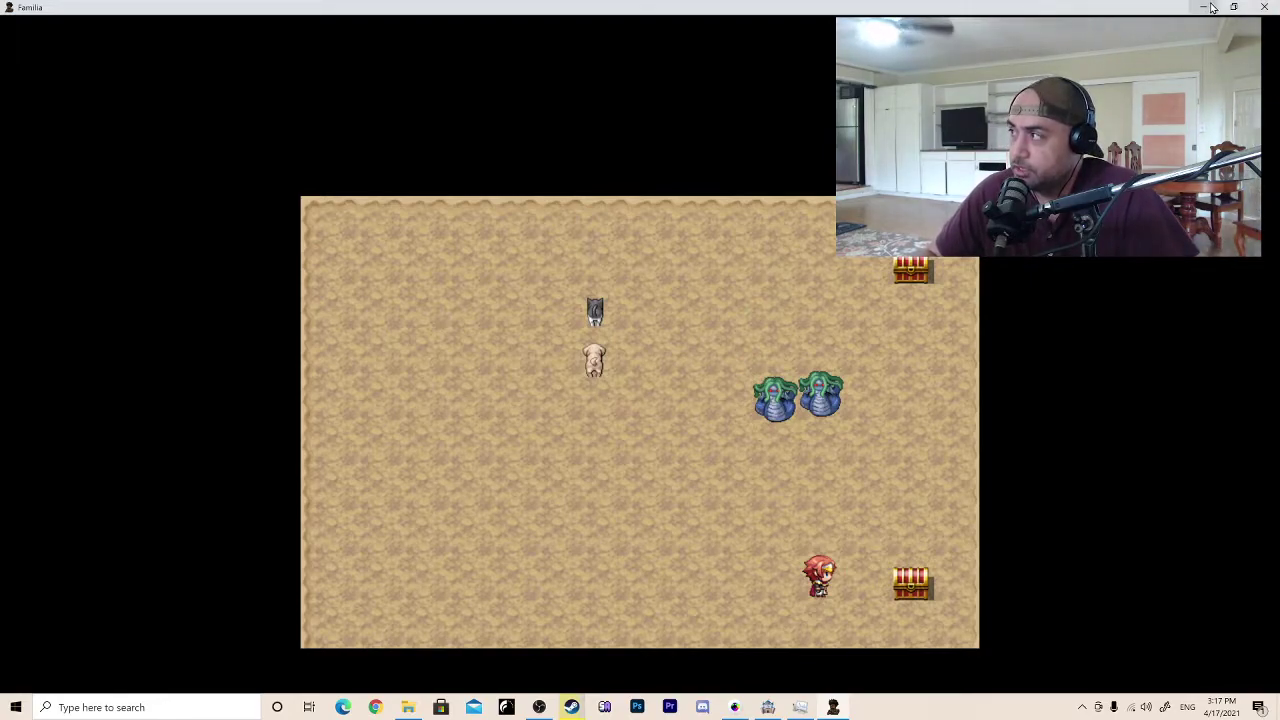
- Switch to File Explorer and search the project's img\characters folder for "slitherdice"
click(410, 707)
drag(443, 289, 712, 58)
drag(467, 58, 731, 18)
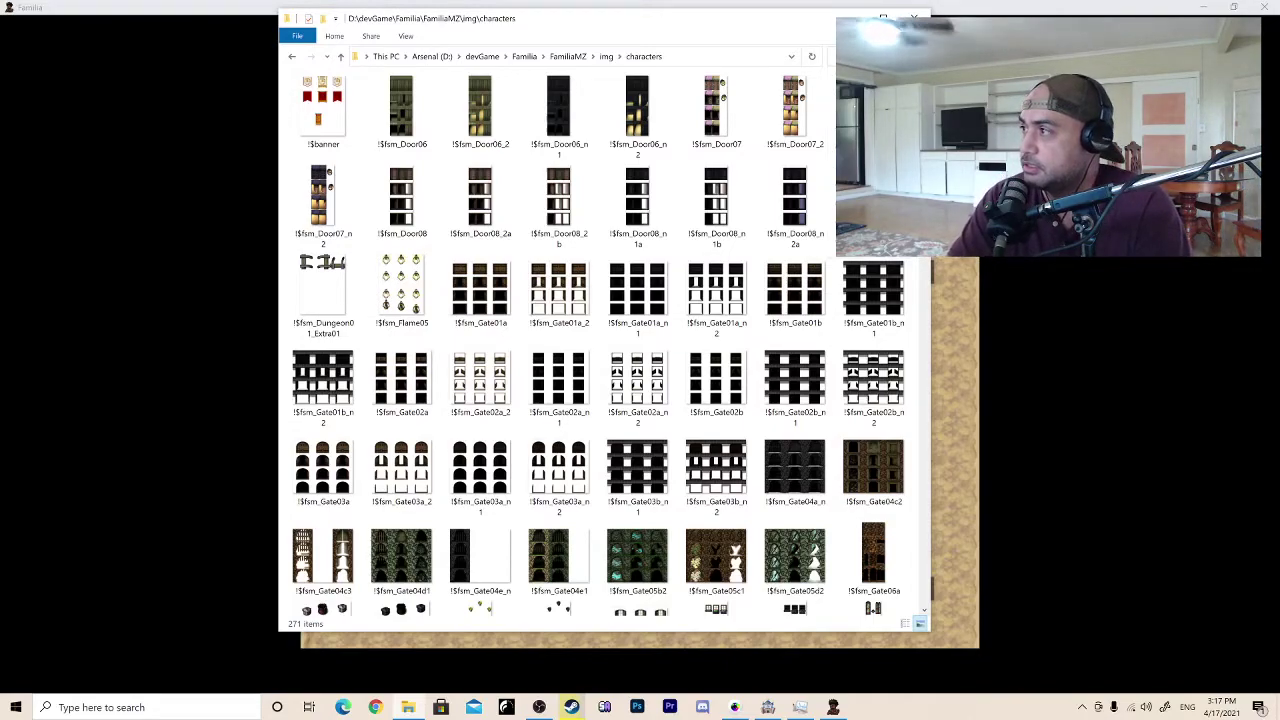
text(slitherdice)
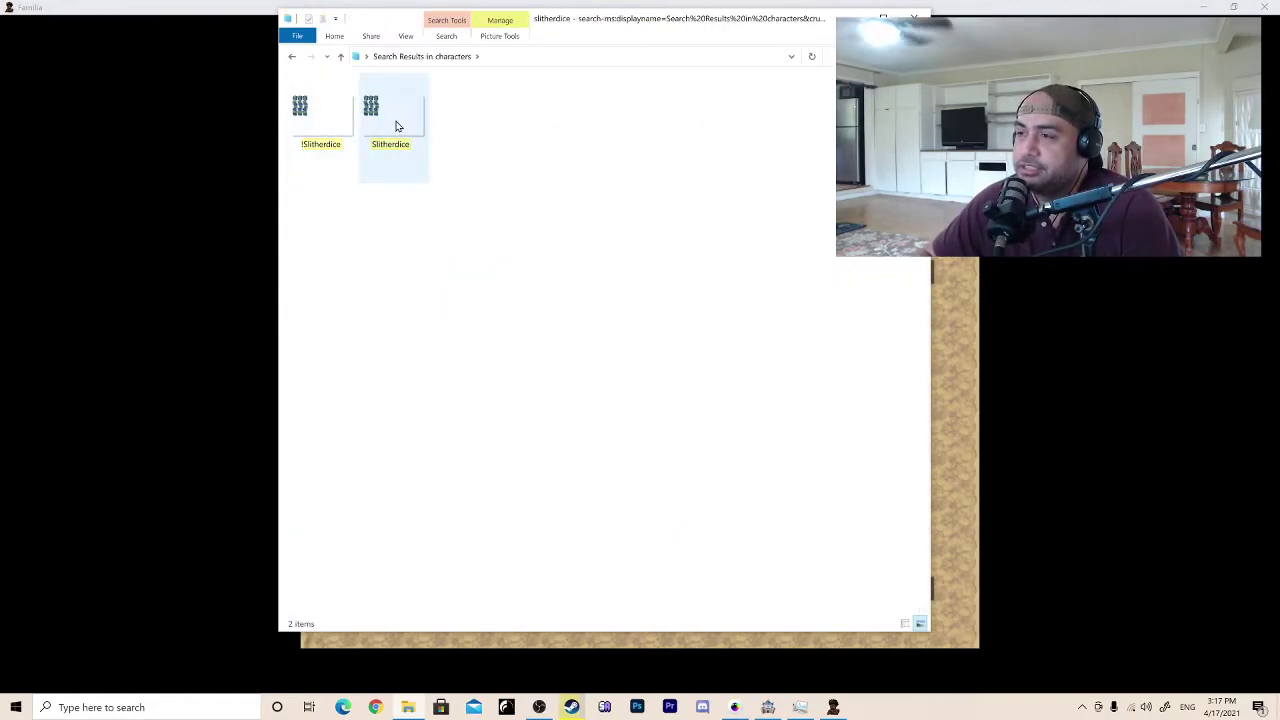
drag(607, 19, 377, 51)
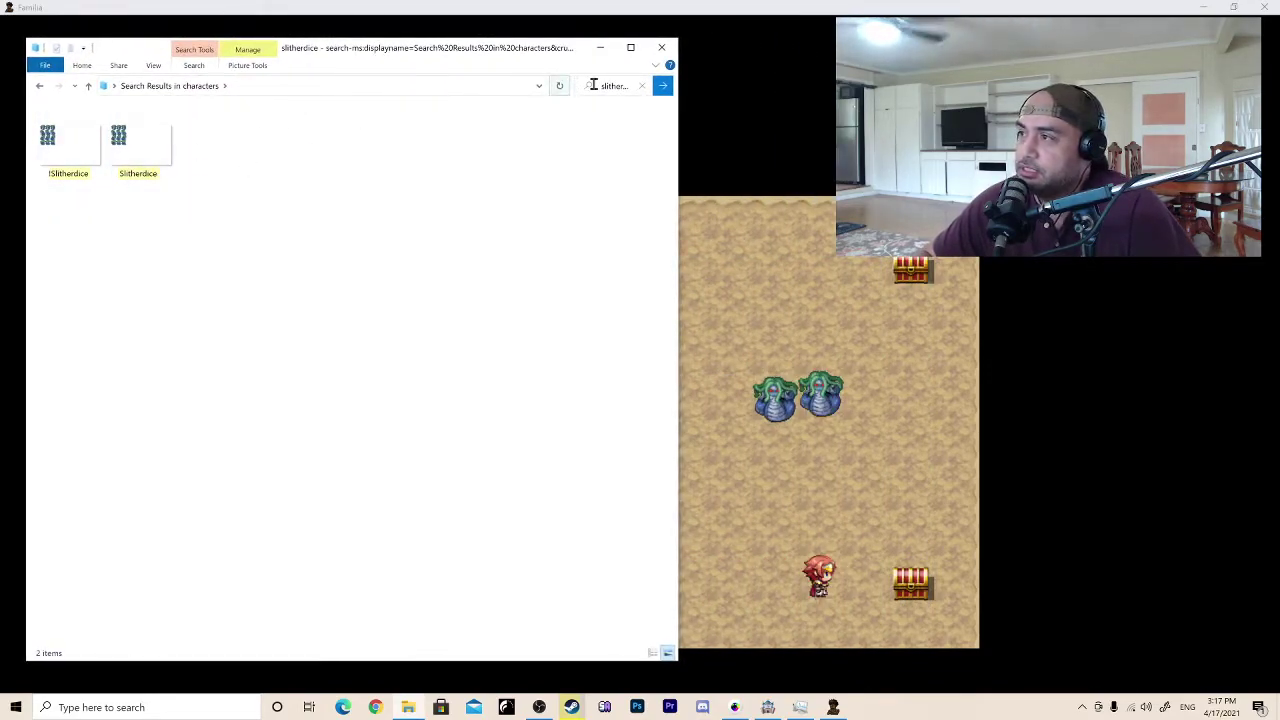
- Show the two Slitherdice search results as extra large icons
right_click(266, 181)
click(153, 65)
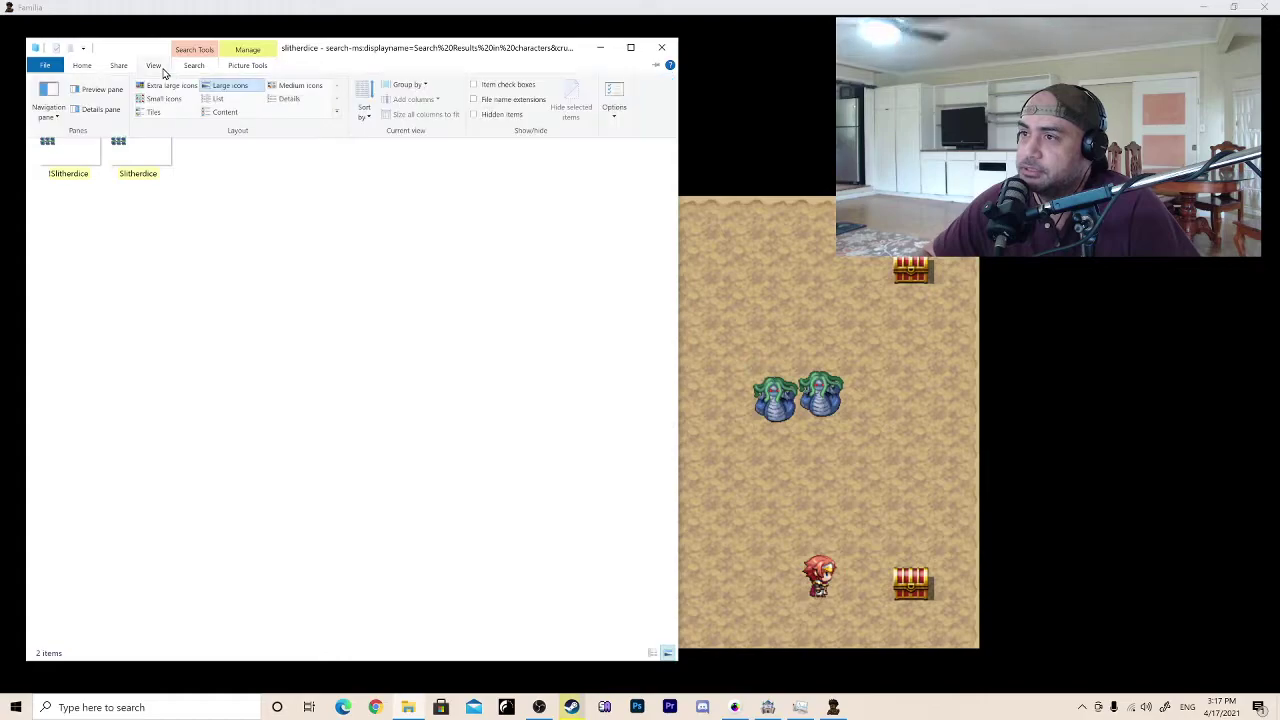
click(142, 88)
drag(372, 52, 501, 76)
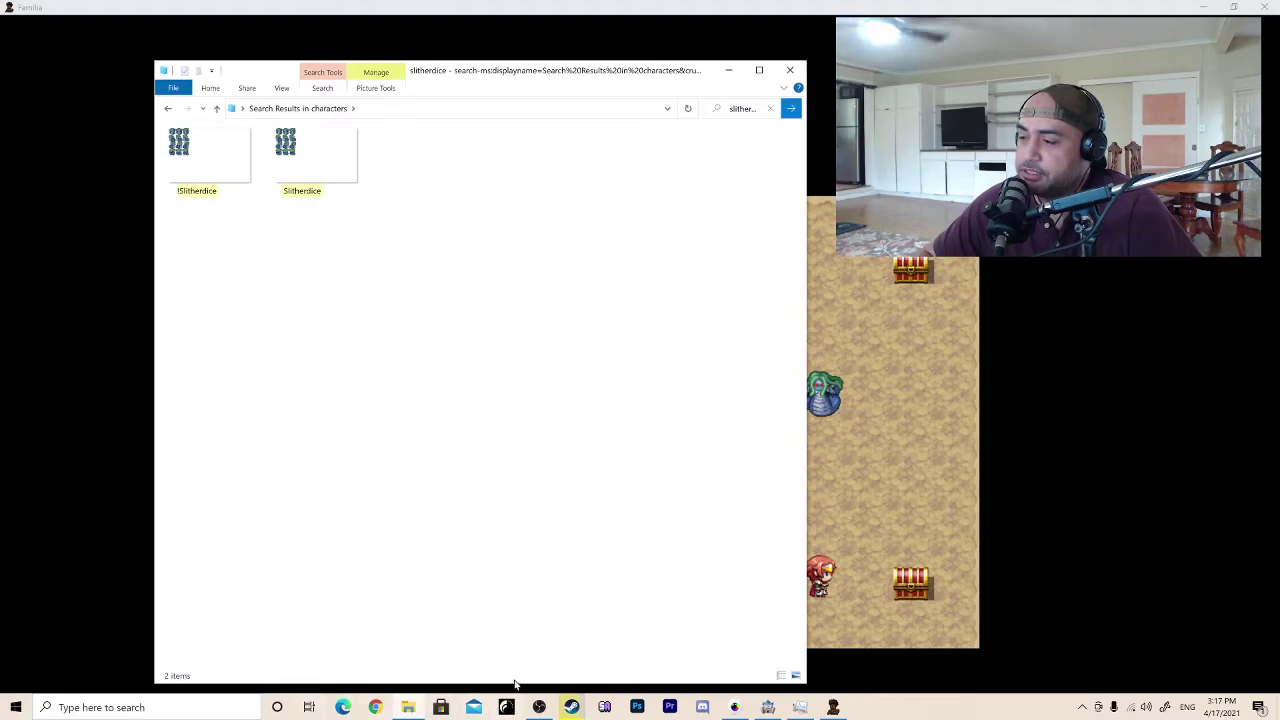
- Open Notepad and write "!filename.png" as the first line of a new note
click(130, 707)
text(note)
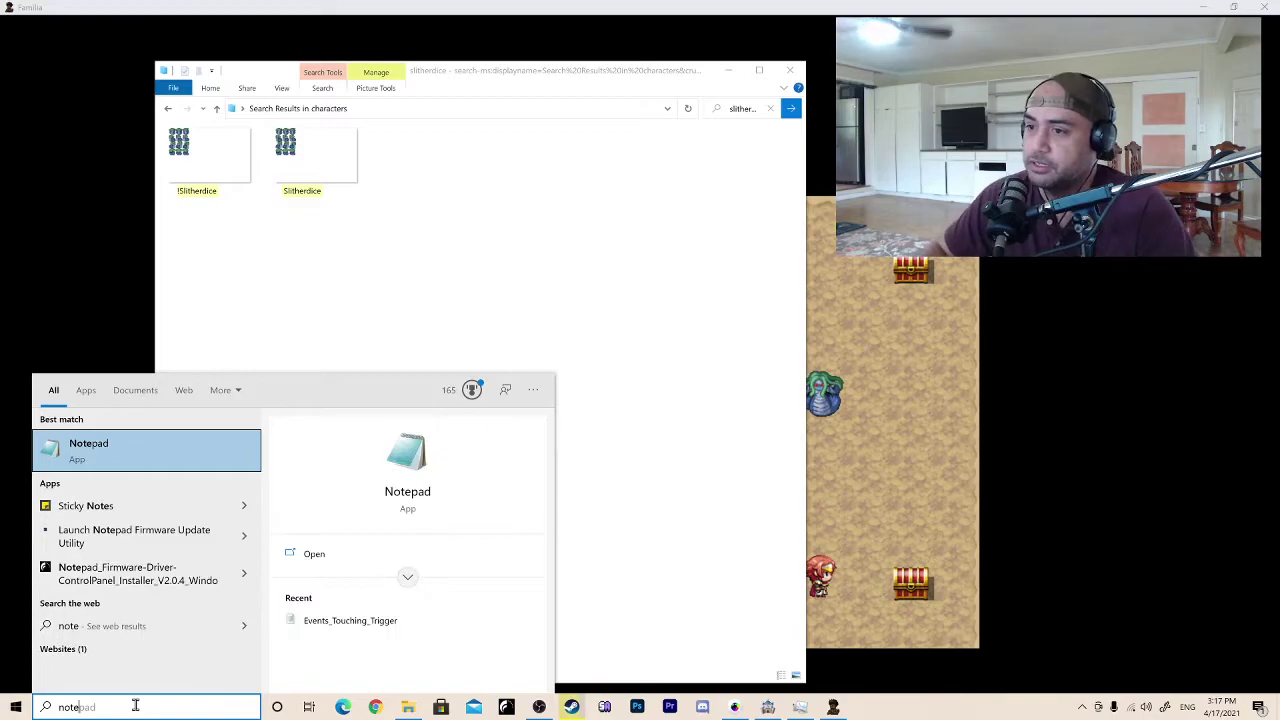
click(130, 456)
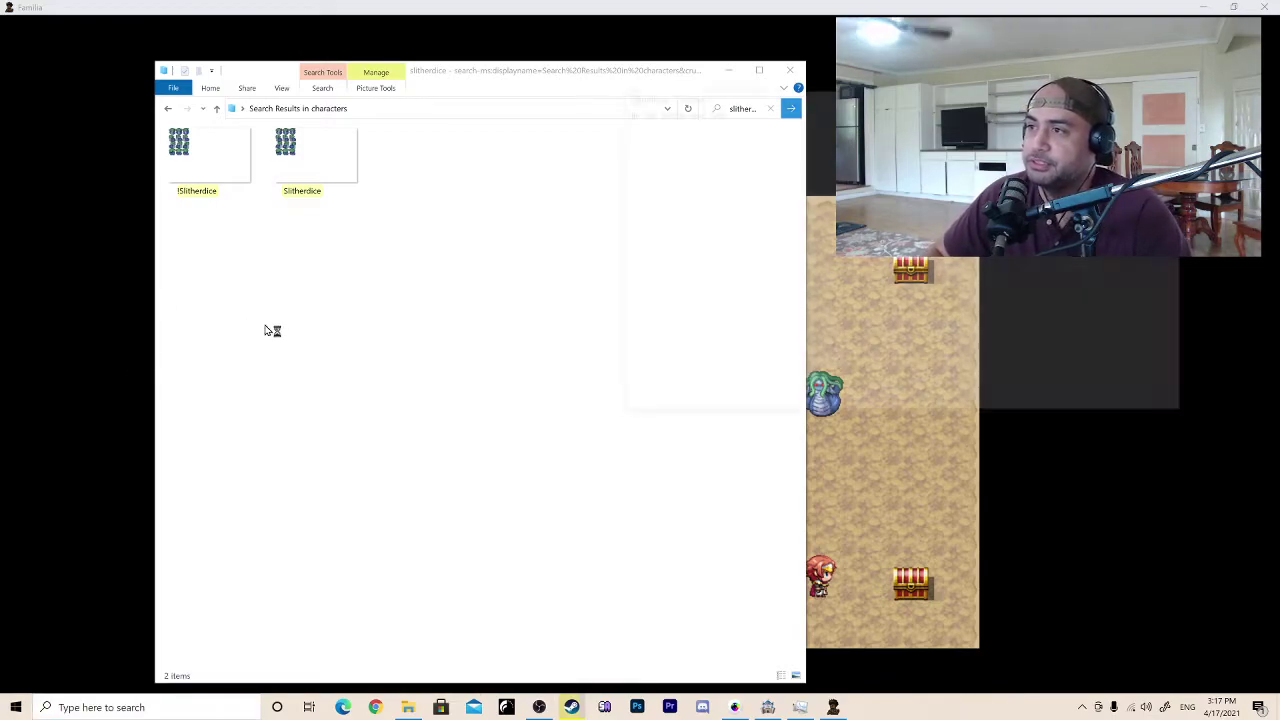
text(!filename.png)
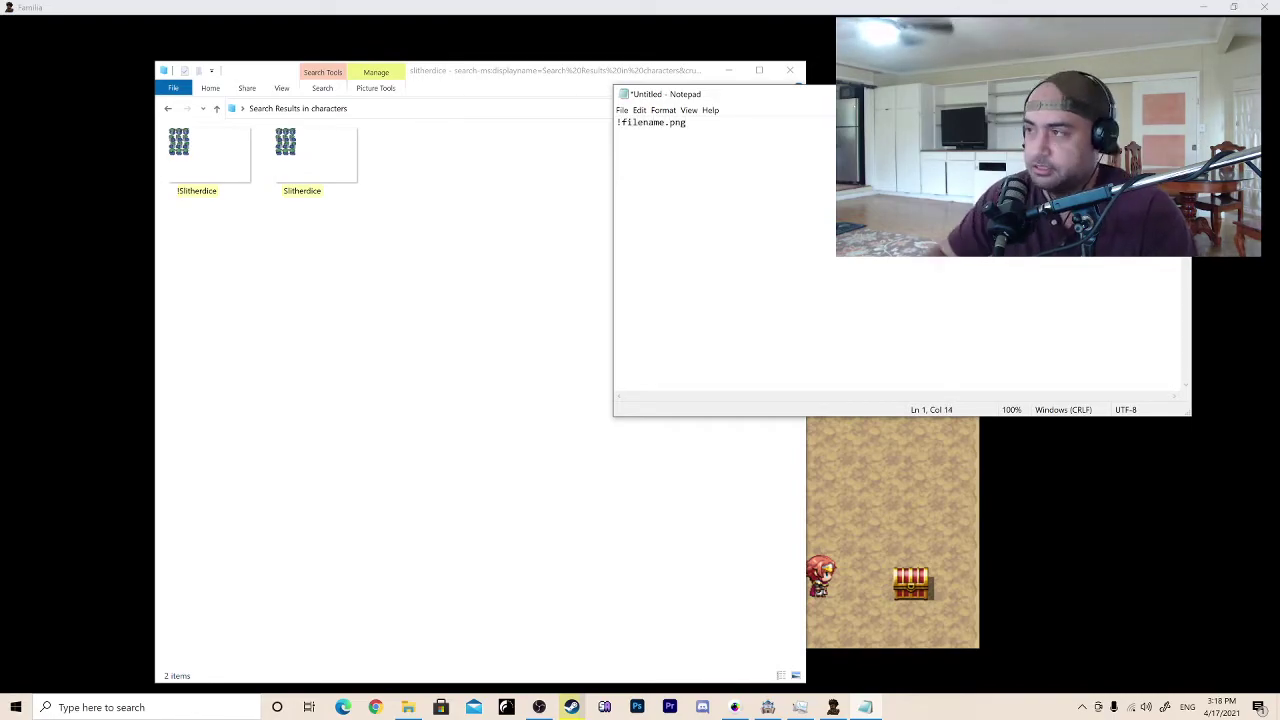
- Enlarge the note's text to 290% and add "finename.png" as a second line
ctrl+scroll(858, 150, up, 19)
drag(858, 98, 489, 181)
text(finen)
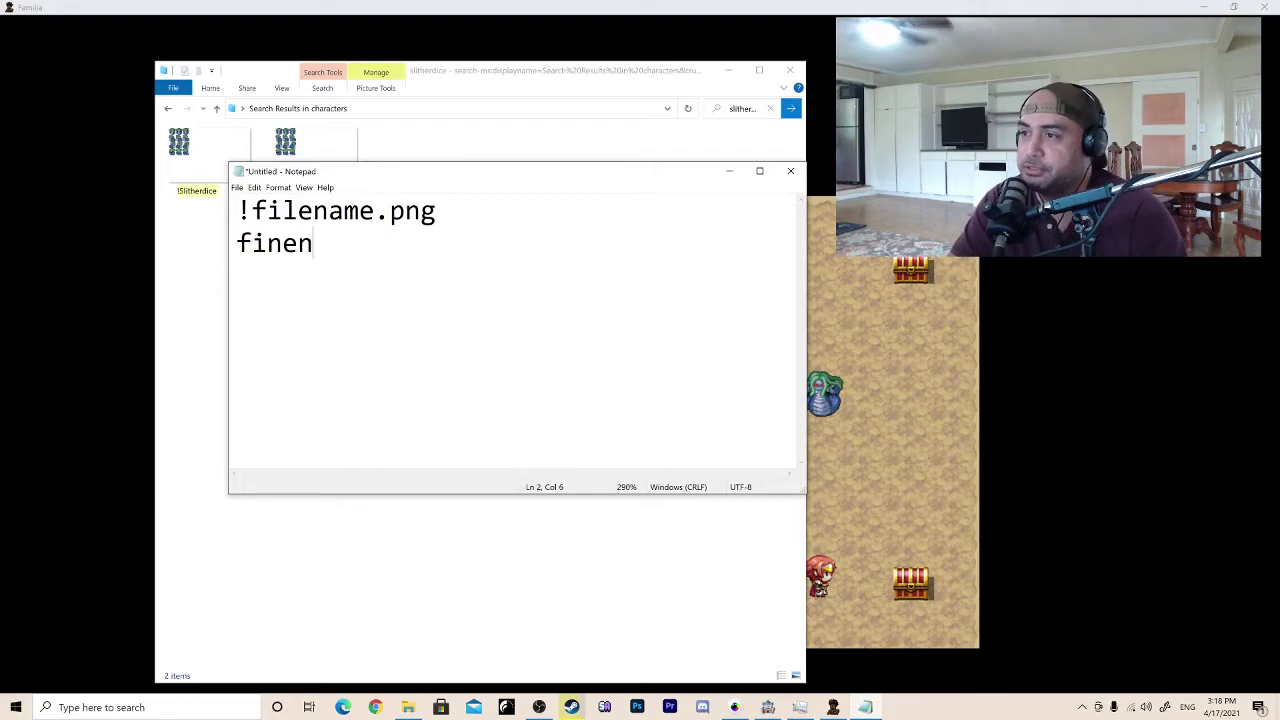
text(ame.png)
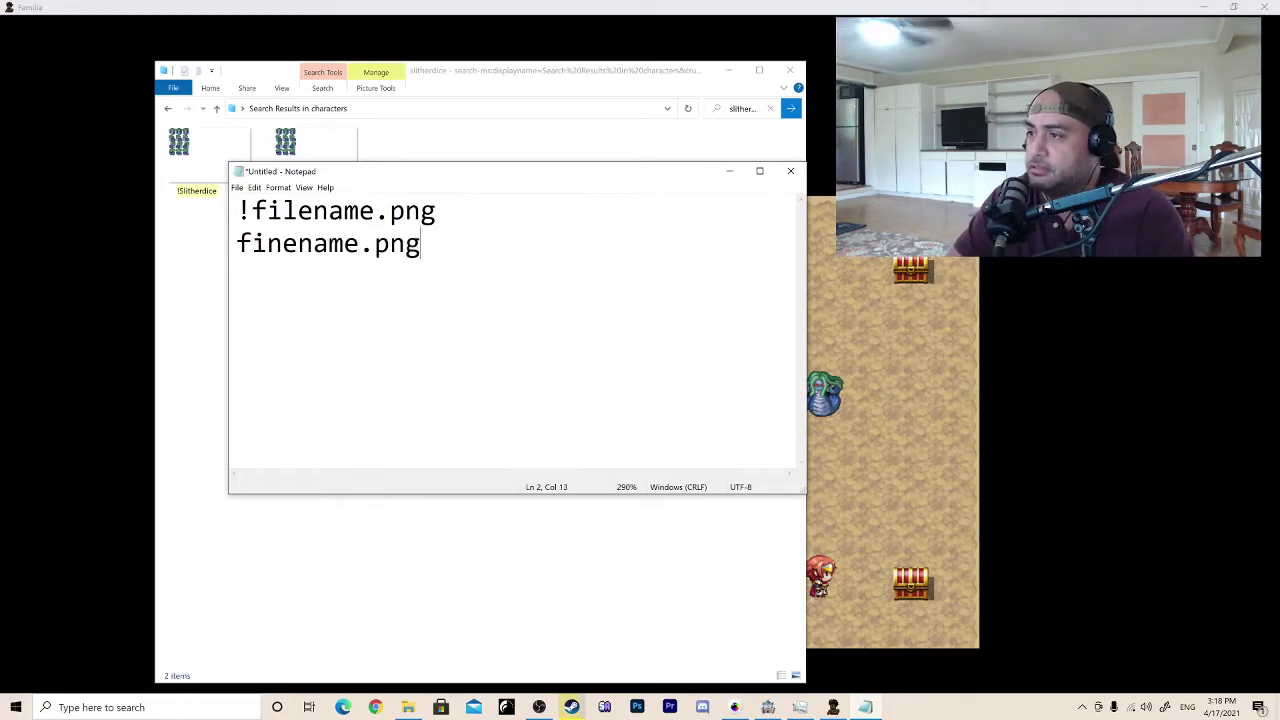
- Compare the two serpents in the playtest with the note's file names, highlighting the "!filename.png" line
click(884, 401)
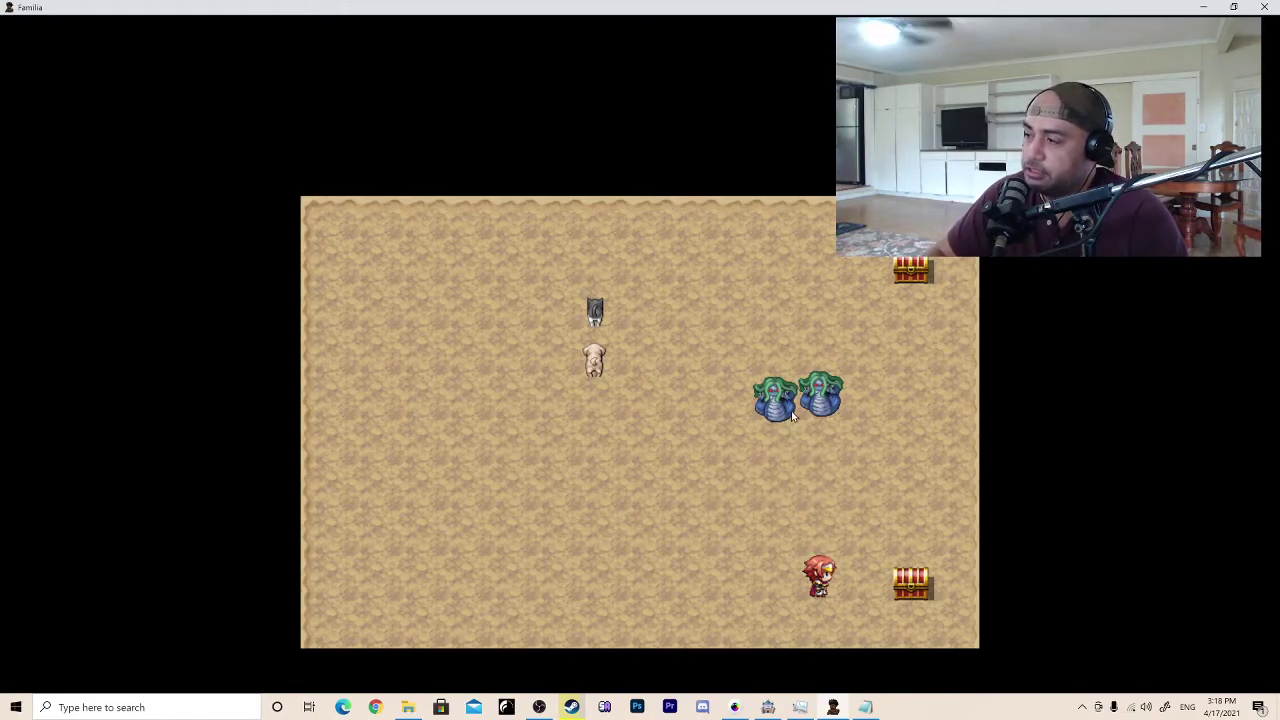
click(865, 707)
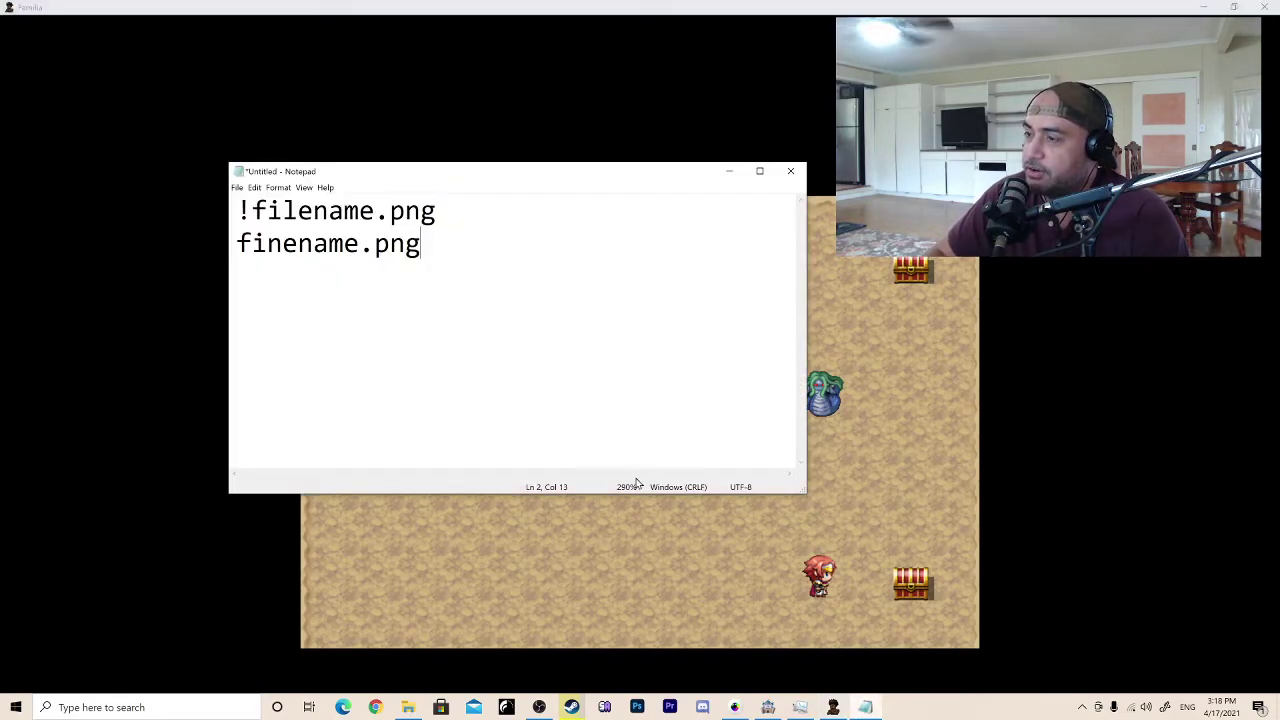
drag(517, 177, 325, 70)
drag(260, 114, 35, 102)
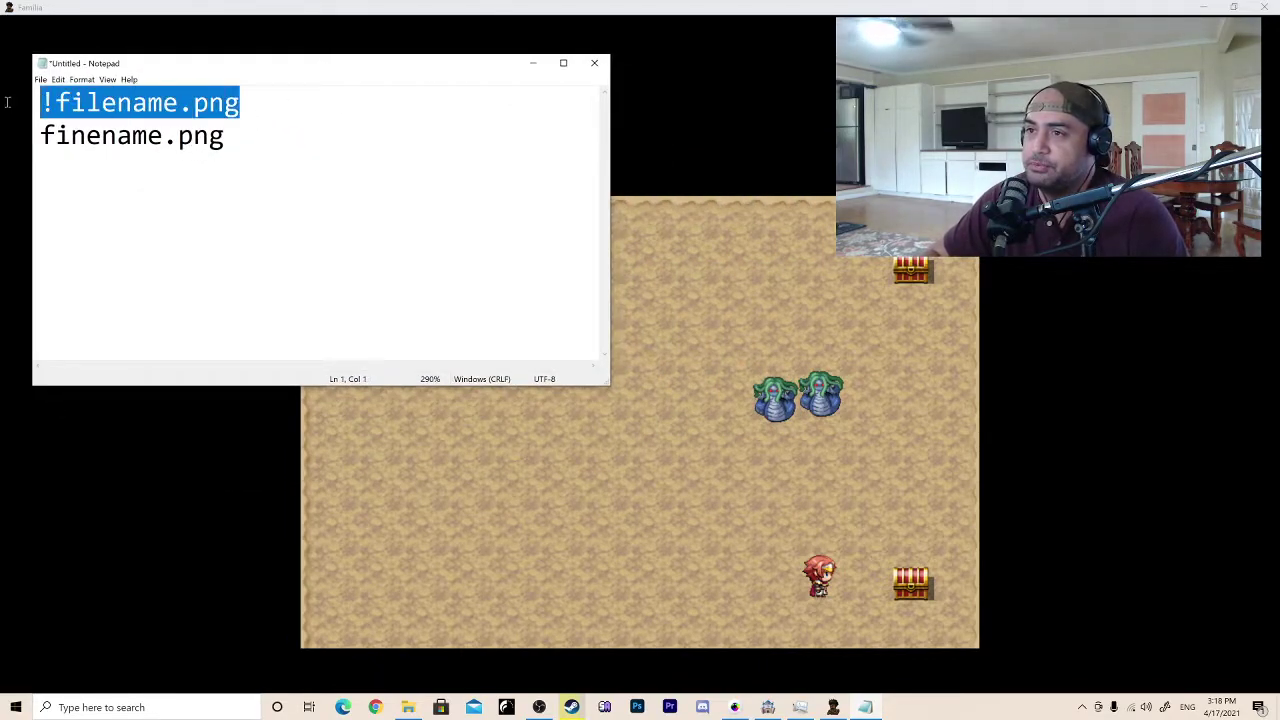
drag(237, 135, 254, 106)
click(48, 102)
click(56, 104)
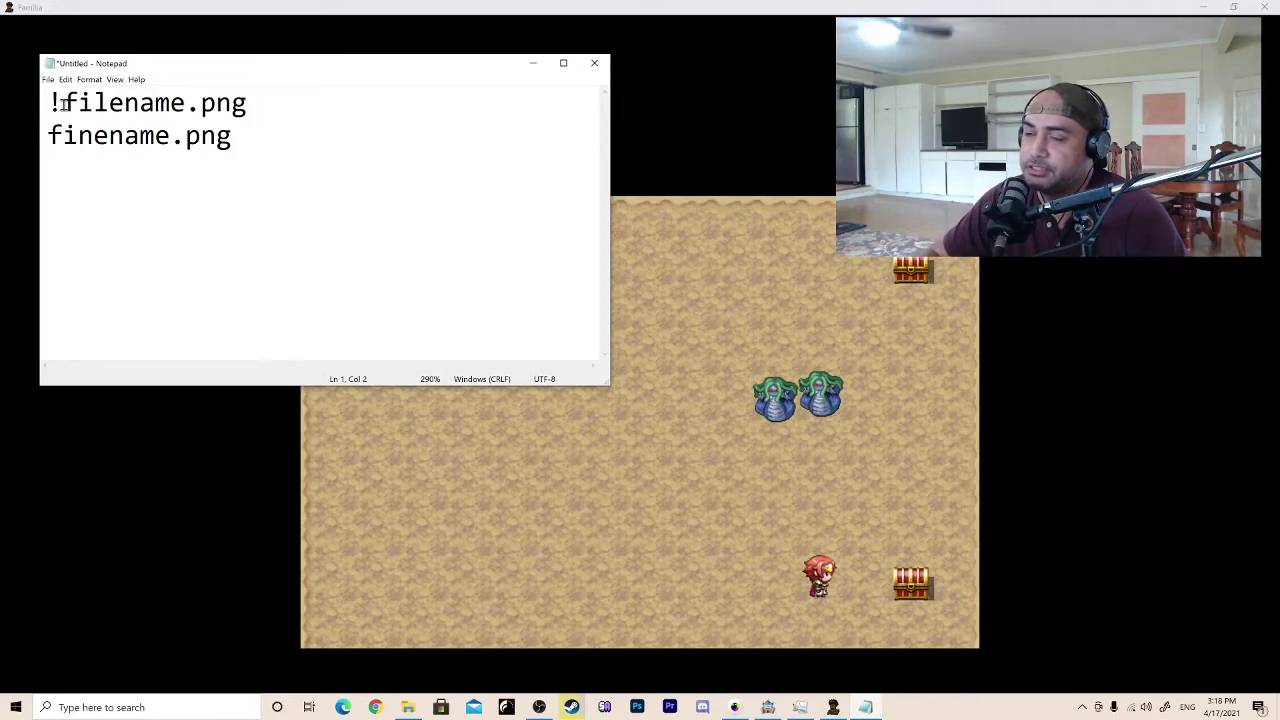
drag(48, 103, 283, 114)
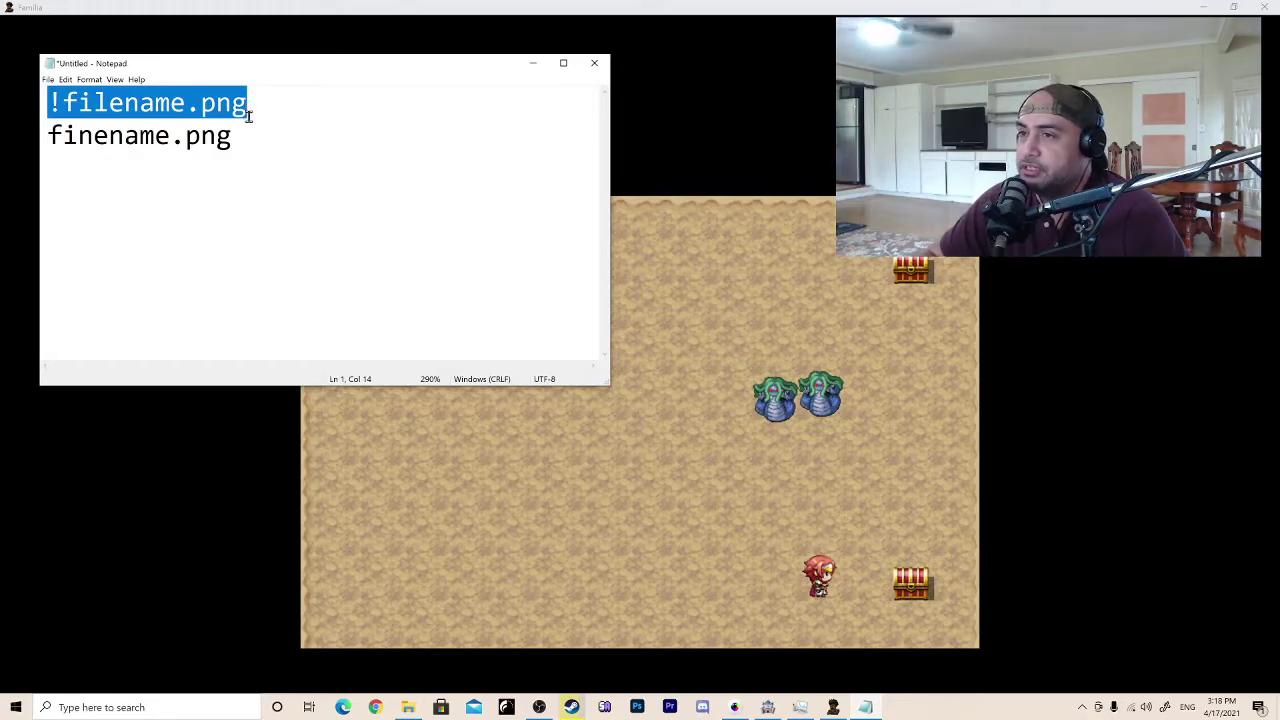
- Return to File Explorer, clear the slitherdice search and go back to the full characters folder
click(408, 707)
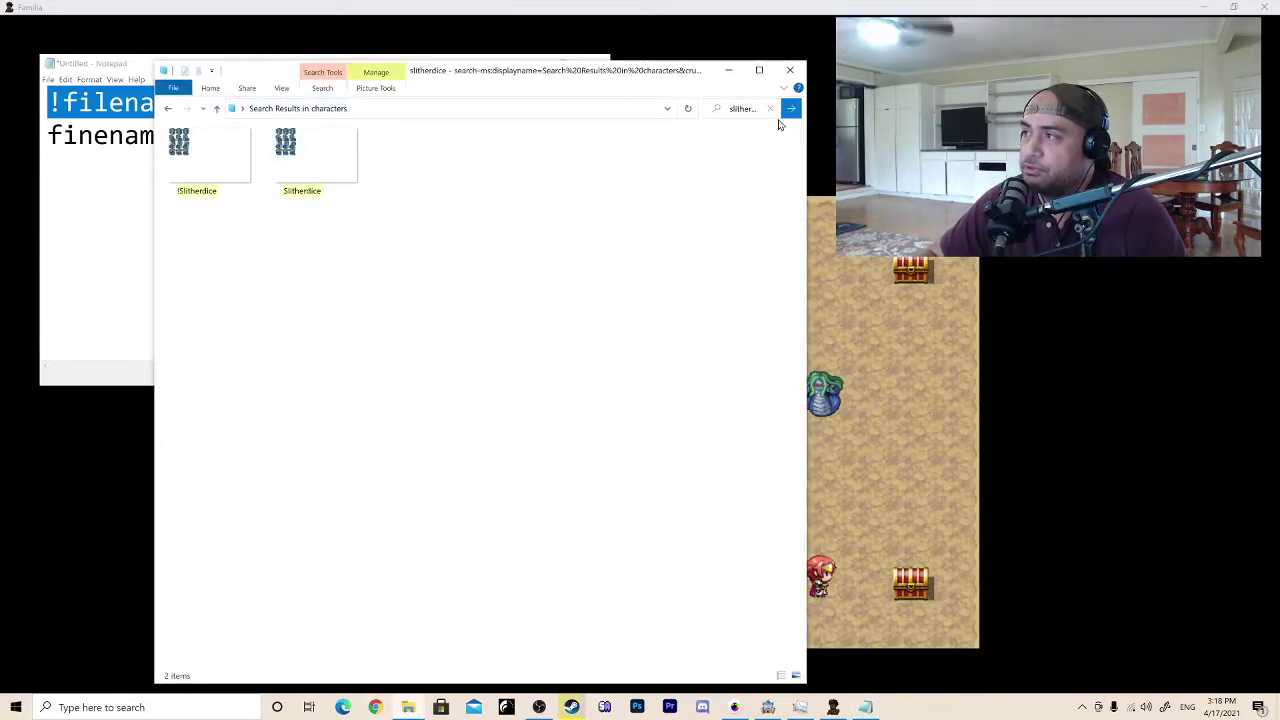
click(772, 110)
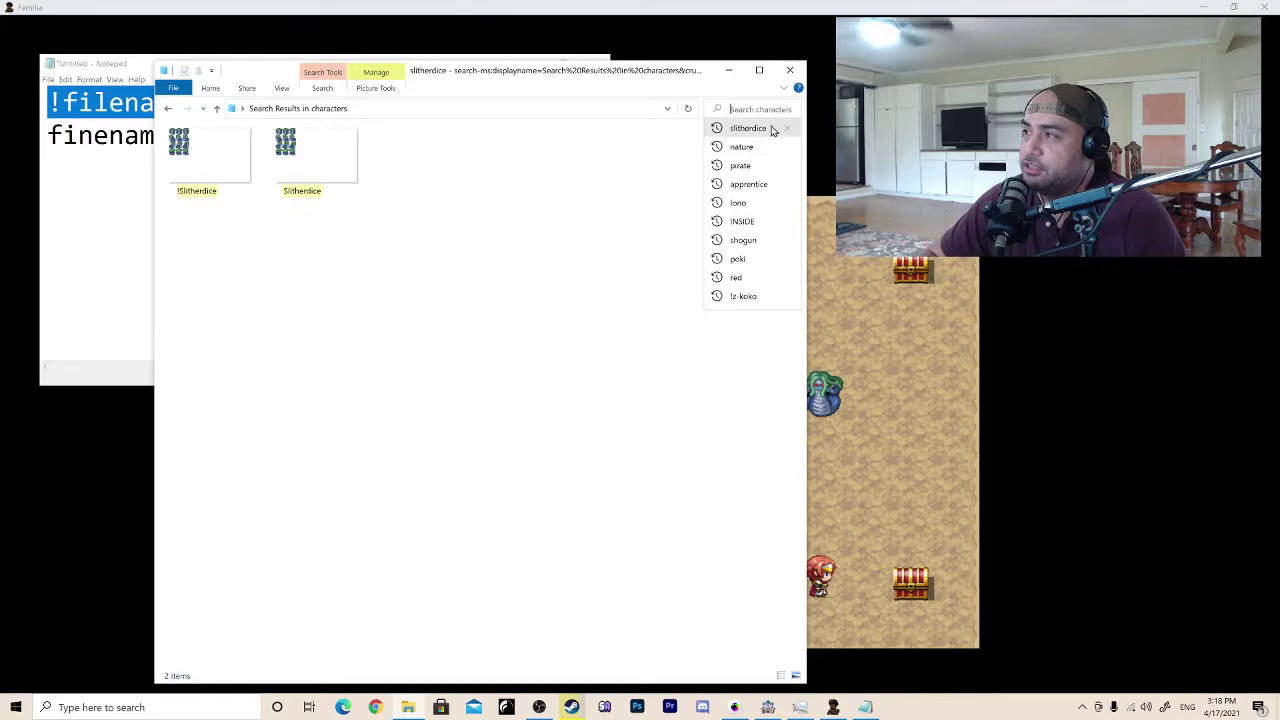
click(600, 249)
click(744, 108)
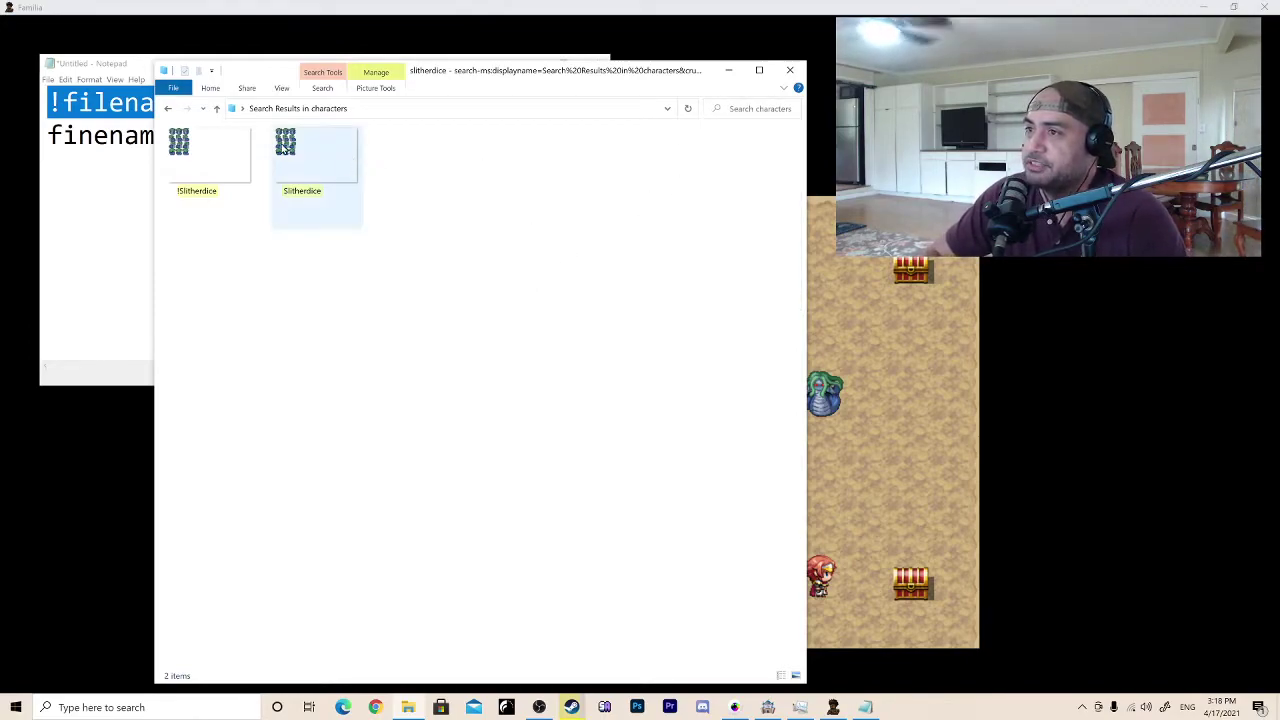
click(168, 108)
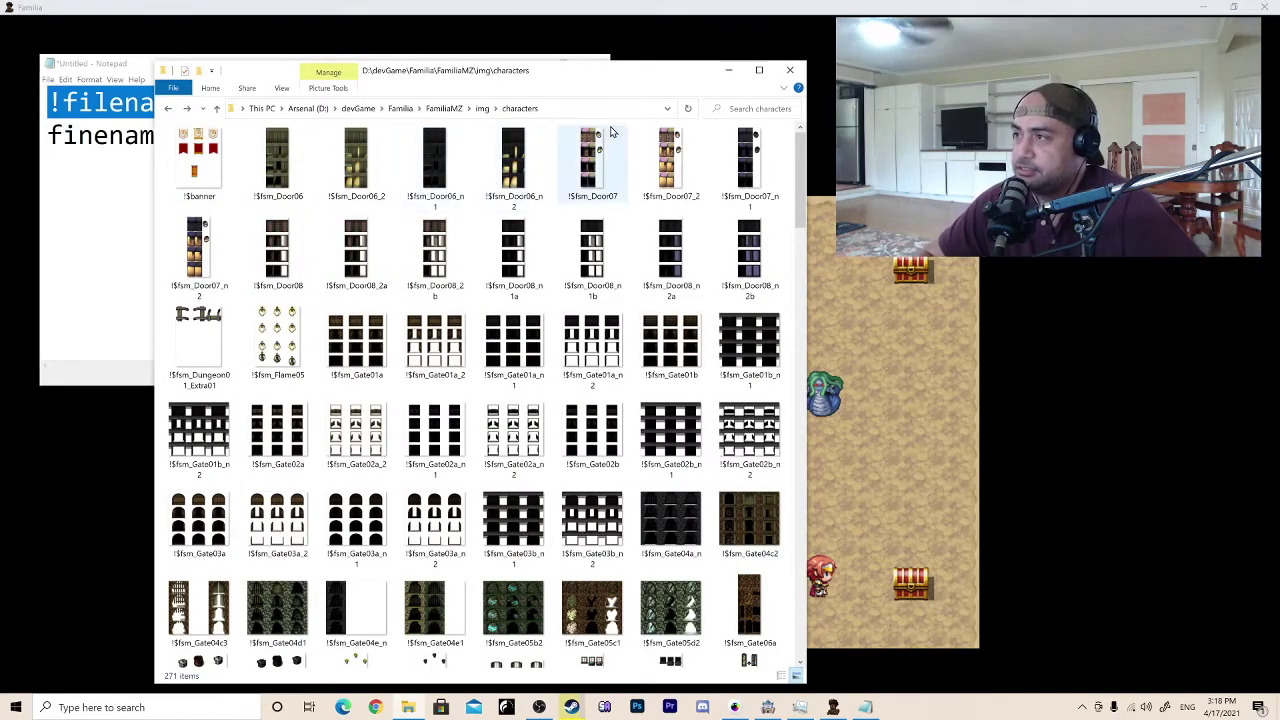
- Show the character sheets as extra large icons, look over the "!" prefixed files and return to the playtest window
click(281, 88)
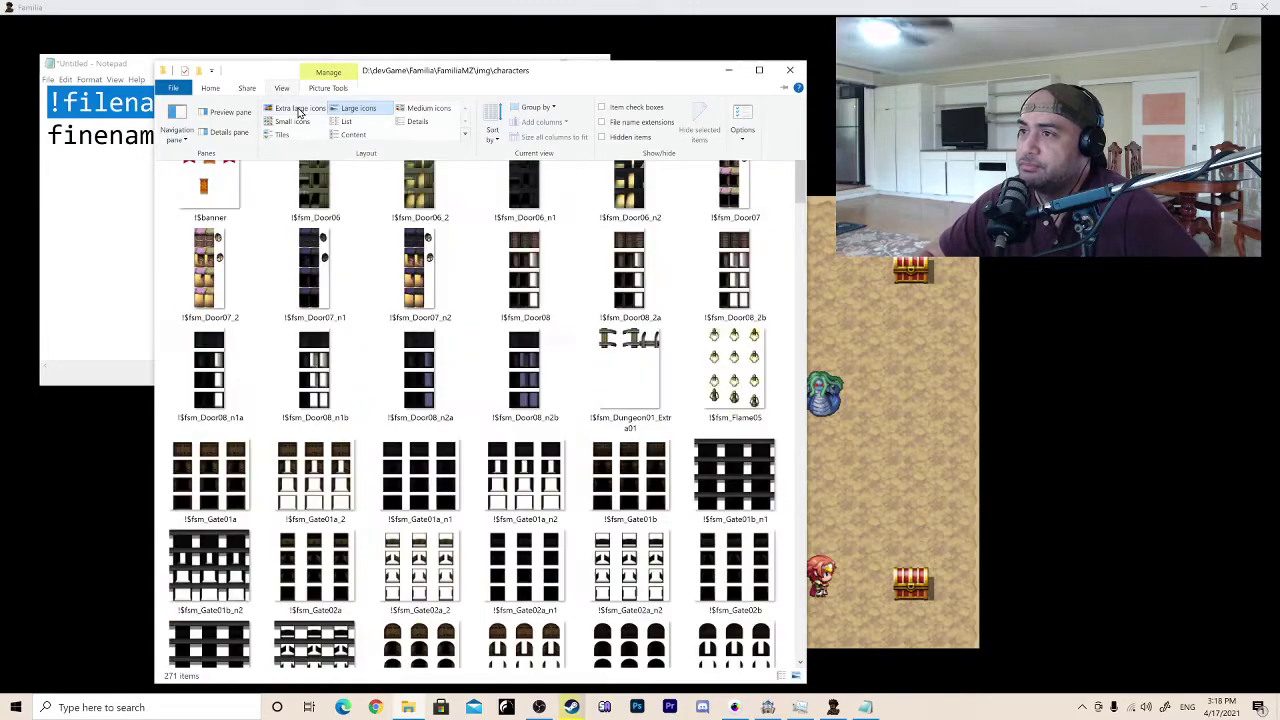
click(345, 100)
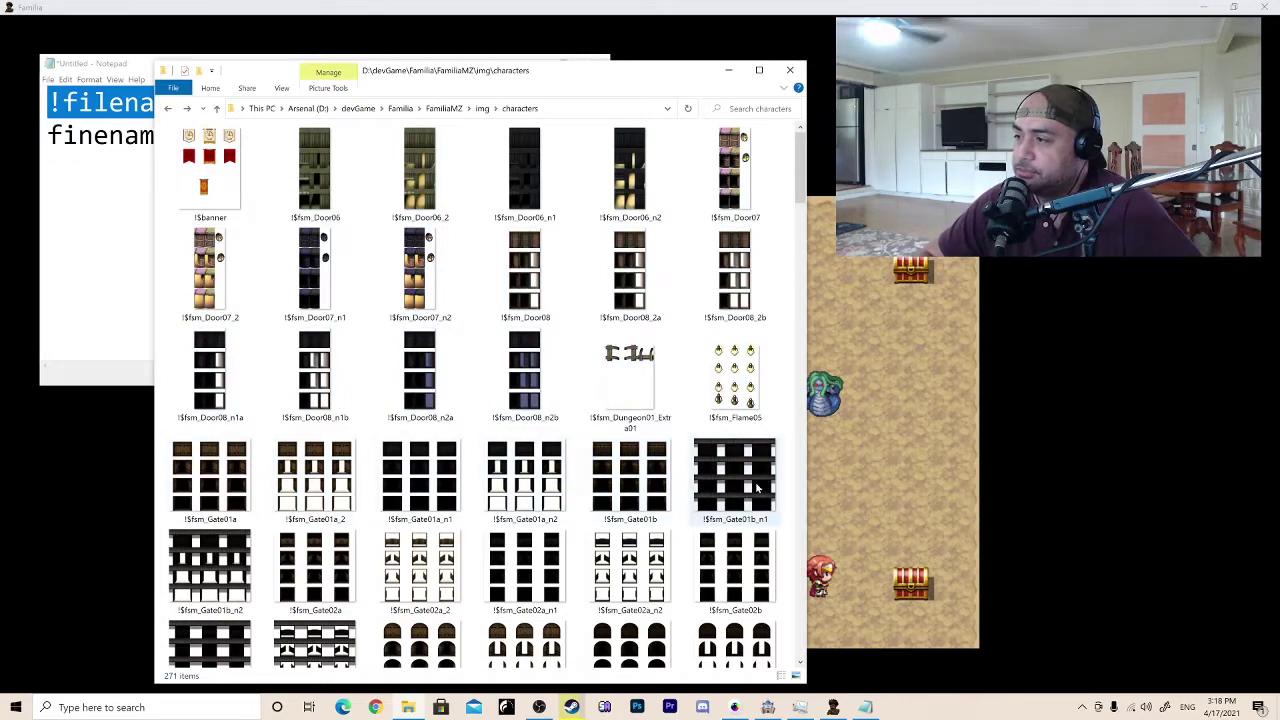
scroll(740, 485, down, 2)
scroll(466, 349, up, 2)
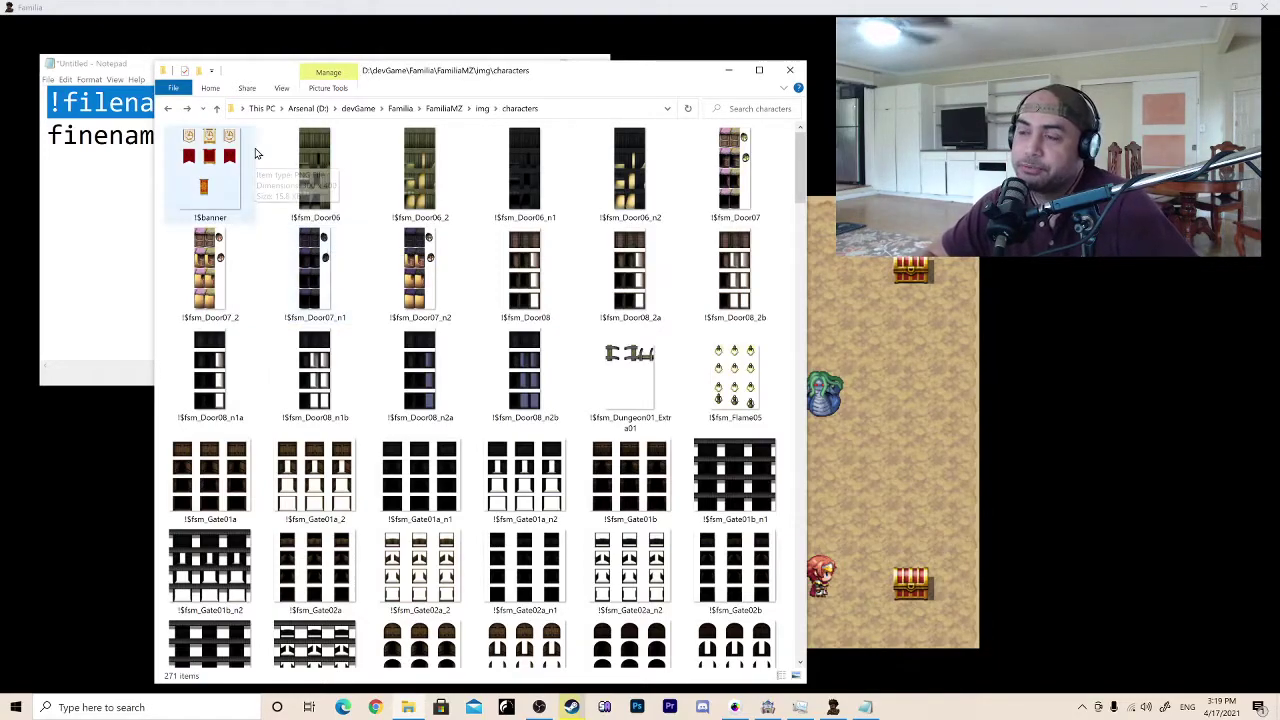
drag(401, 79, 274, 56)
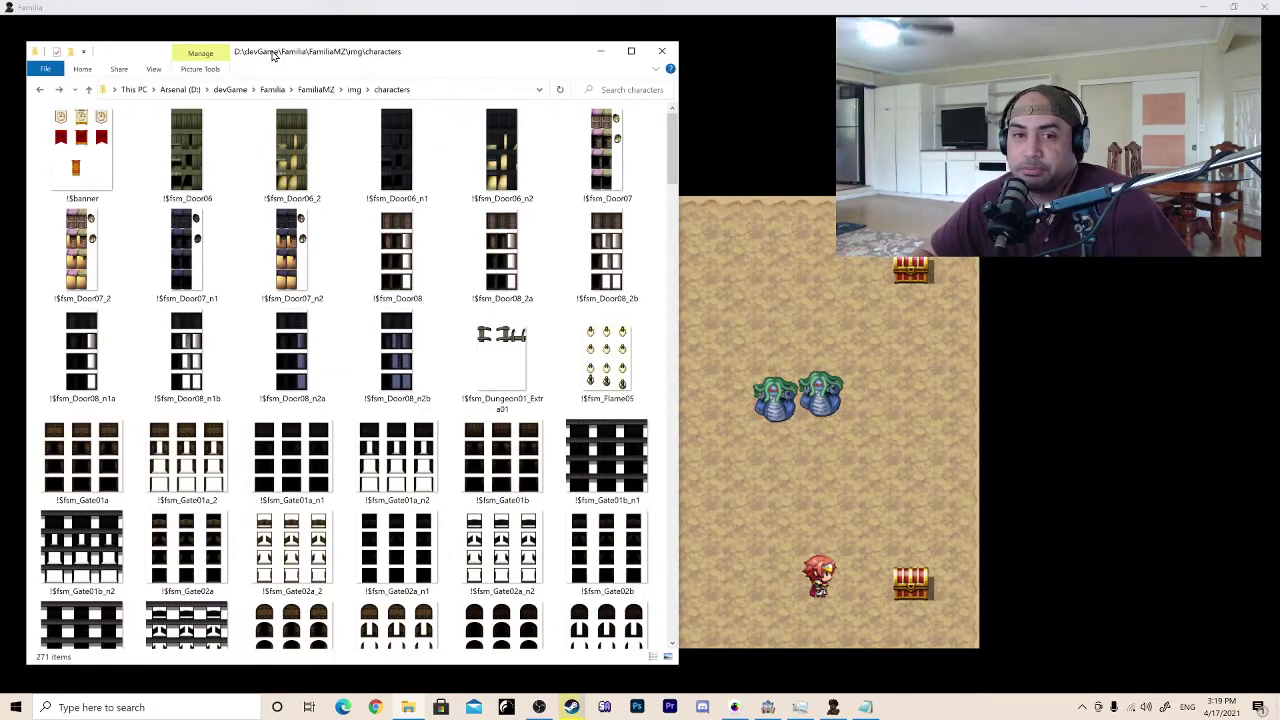
click(789, 305)
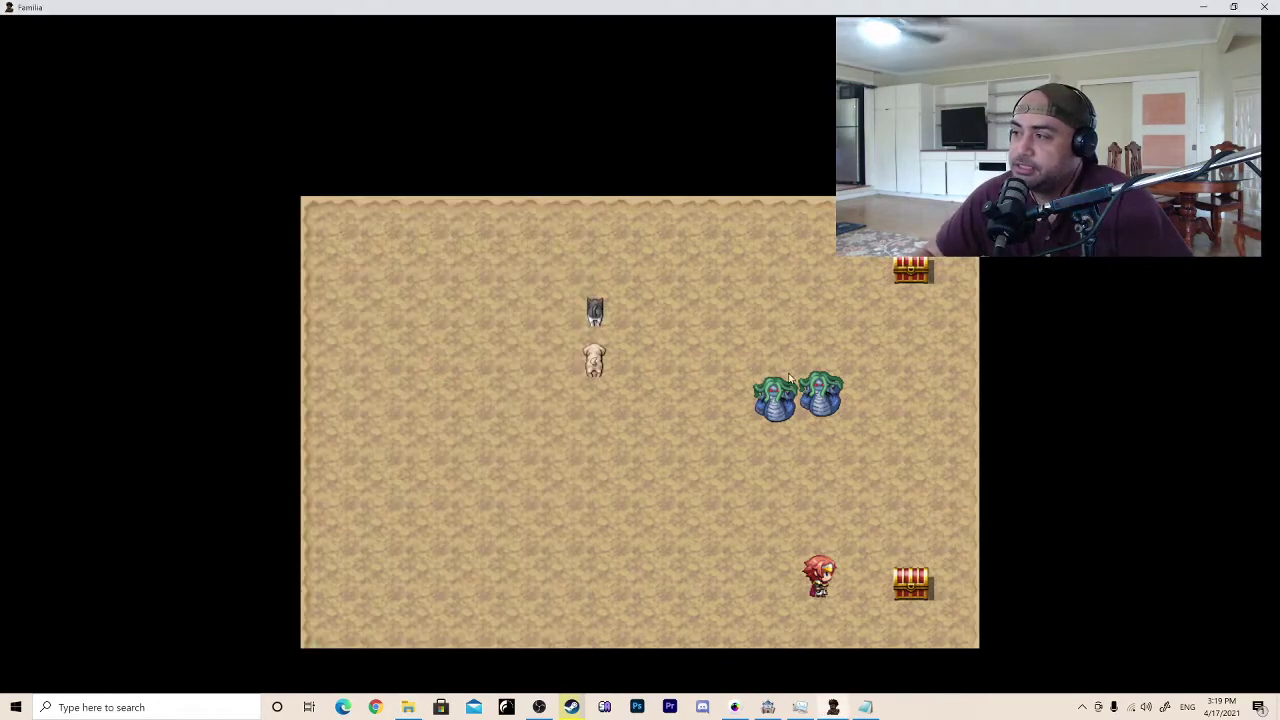